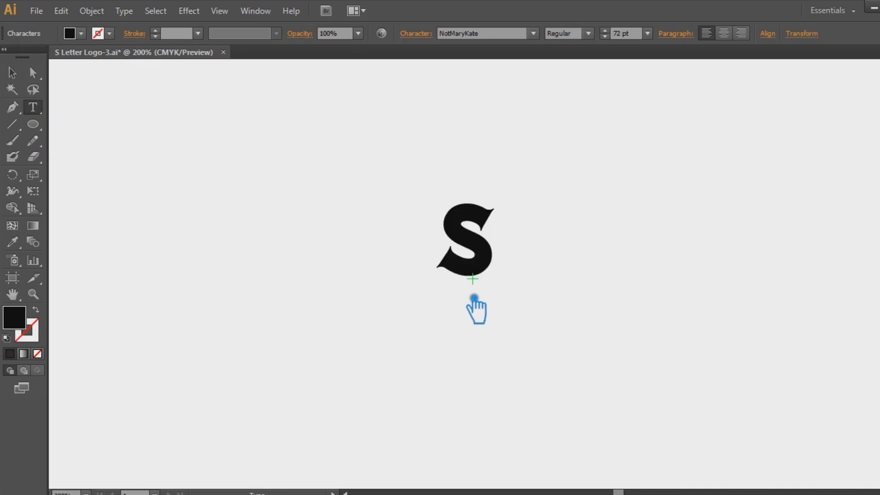
Step: Scale up the letter S to more than double its size and convert the text to outlines
{"action": "left_click", "coordinate": [13, 72]}
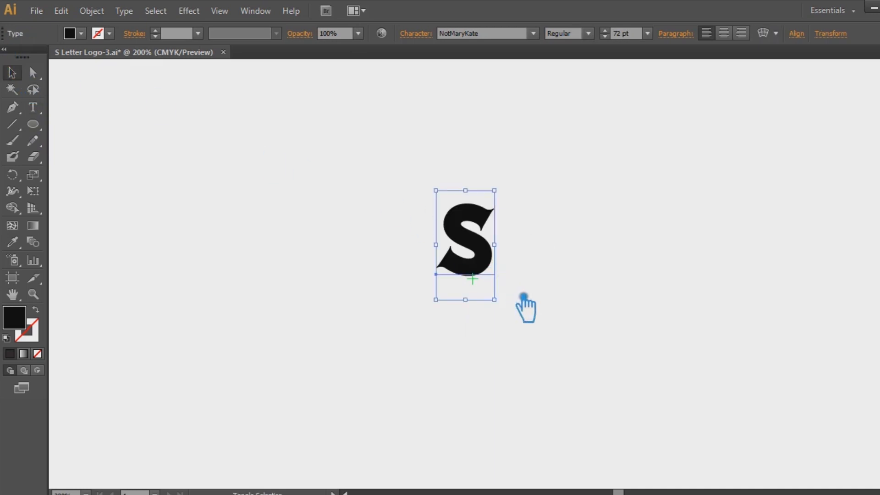
{"action": "left_click_drag", "start_coordinate": [499, 301], "coordinate": [588, 381]}
{"action": "key", "text": "shift+ctrl+o"}
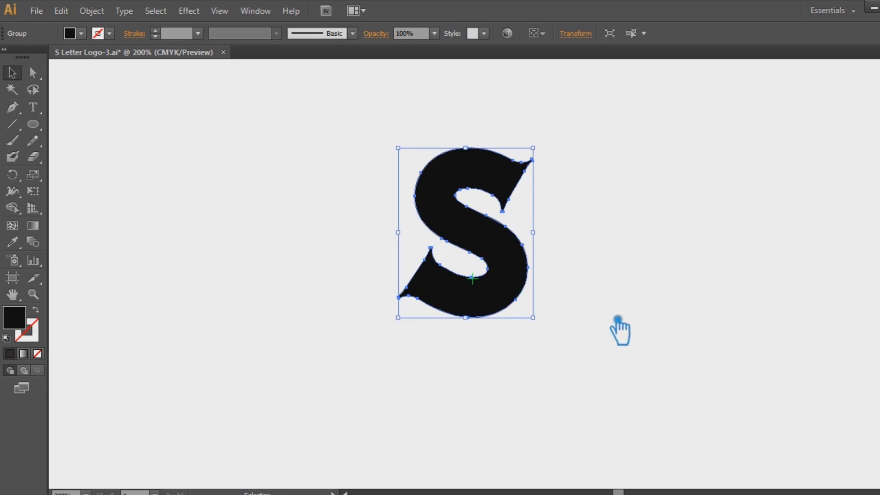
Step: Delete the extra anchor points at the four pointed serif tips of the S outline
{"action": "left_click", "coordinate": [13, 106]}
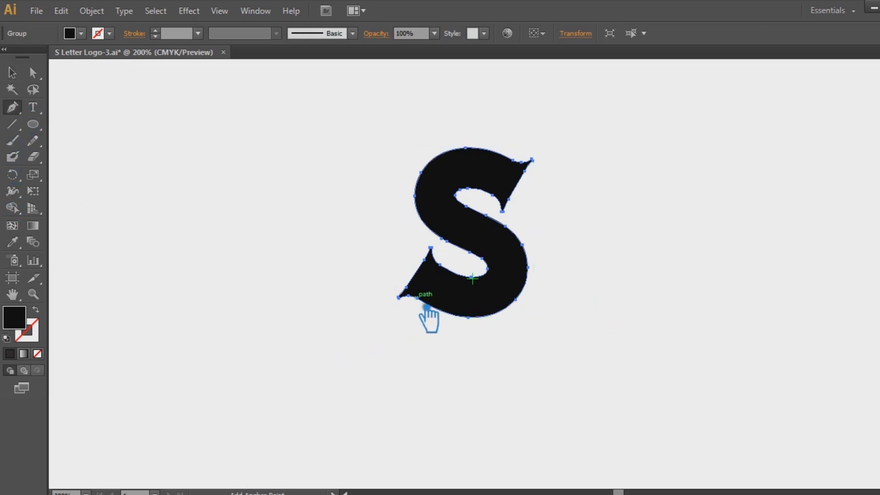
{"action": "left_click", "coordinate": [403, 294]}
{"action": "left_click", "coordinate": [432, 248]}
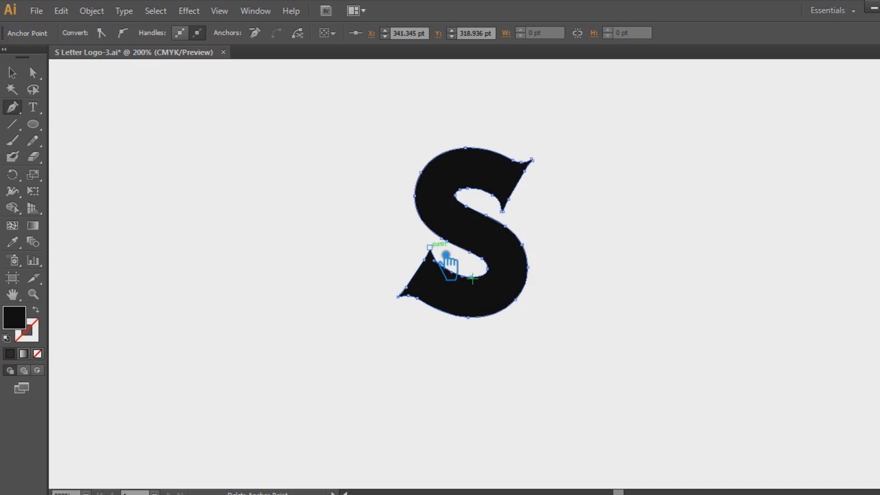
{"action": "left_click", "coordinate": [510, 216]}
{"action": "key", "text": "ctrl+z"}
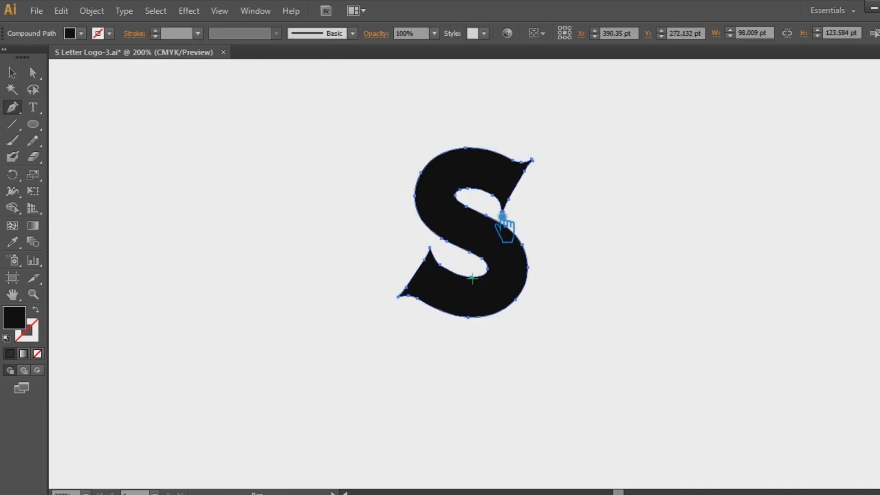
{"action": "left_click", "coordinate": [513, 218]}
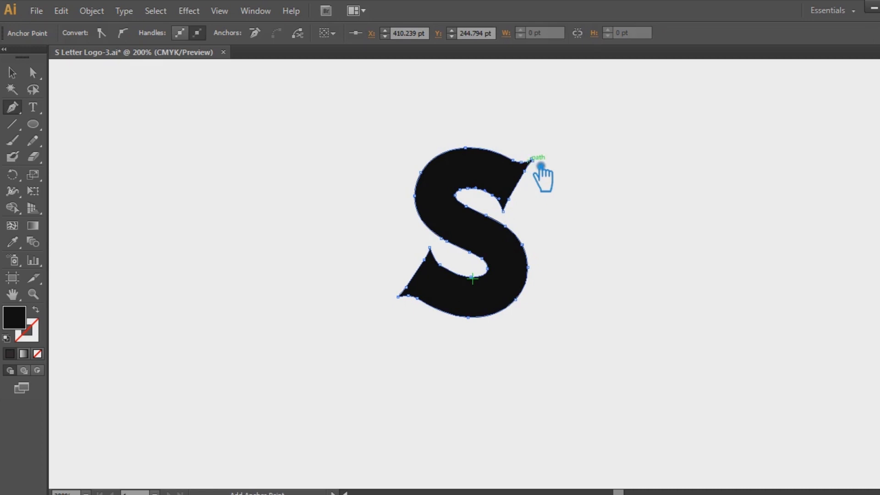
{"action": "left_click", "coordinate": [543, 164]}
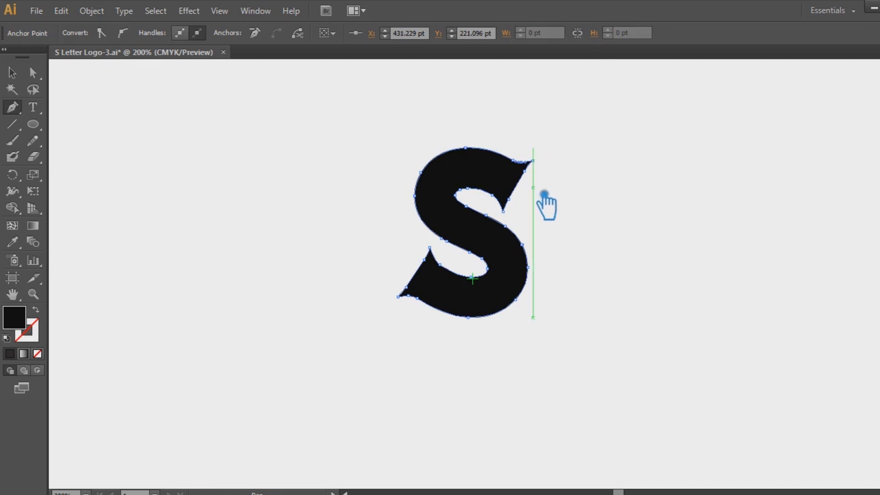
{"action": "left_click", "coordinate": [12, 73]}
{"action": "left_click", "coordinate": [696, 314]}
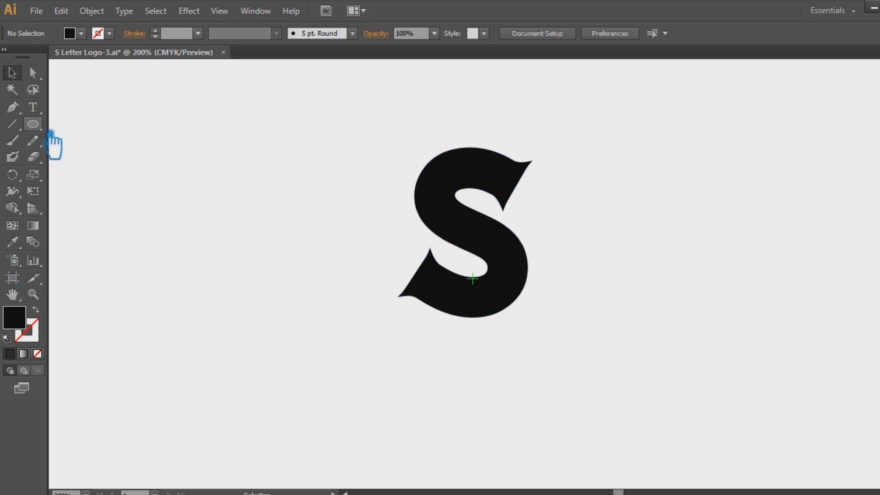
Step: Draw a tall, narrow black rectangle beside the S, lengthen it beyond the letter's height and widen it slightly
{"action": "left_click_drag", "start_coordinate": [33, 123], "coordinate": [46, 122]}
{"action": "left_click", "coordinate": [87, 122]}
{"action": "left_click_drag", "start_coordinate": [129, 106], "coordinate": [143, 369]}
{"action": "left_click", "coordinate": [12, 72]}
{"action": "left_click_drag", "start_coordinate": [149, 378], "coordinate": [148, 415]}
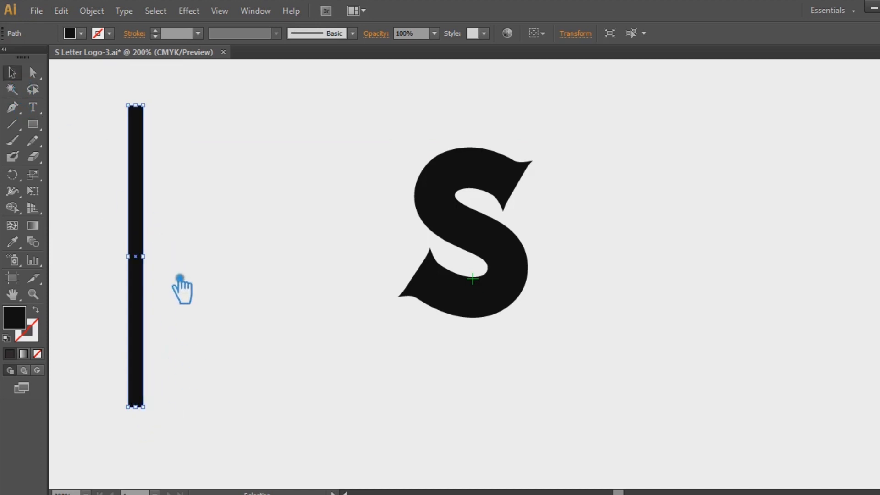
{"action": "left_click_drag", "start_coordinate": [155, 262], "coordinate": [157, 262]}
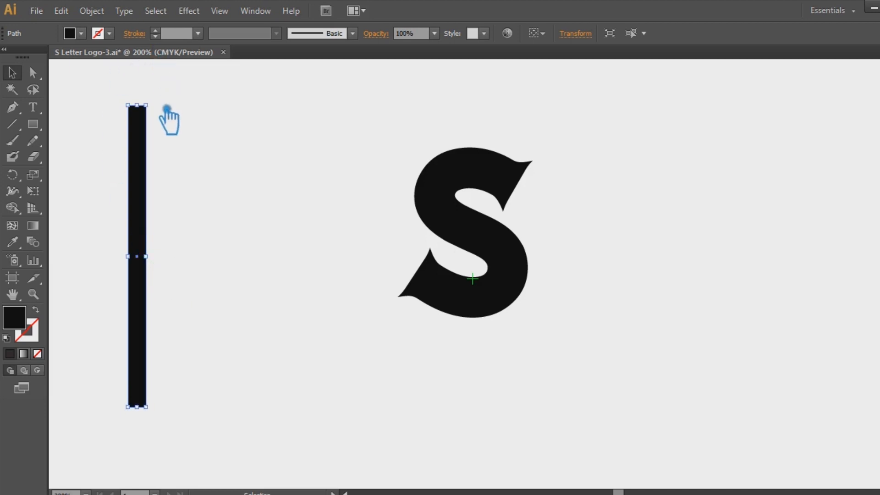
Step: Place the bar across the center of the S and rotate it clockwise into a diagonal roughly parallel to the serif edges
{"action": "left_click_drag", "start_coordinate": [165, 122], "coordinate": [521, 158]}
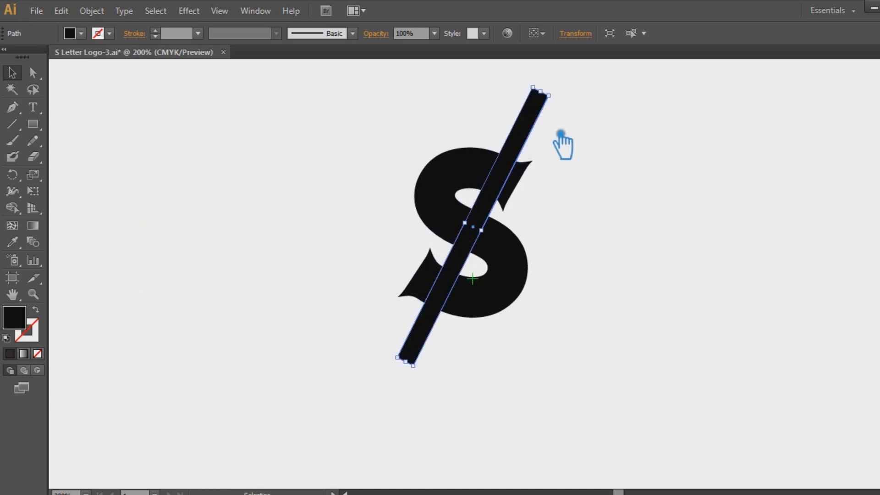
{"action": "left_click_drag", "start_coordinate": [567, 95], "coordinate": [574, 98]}
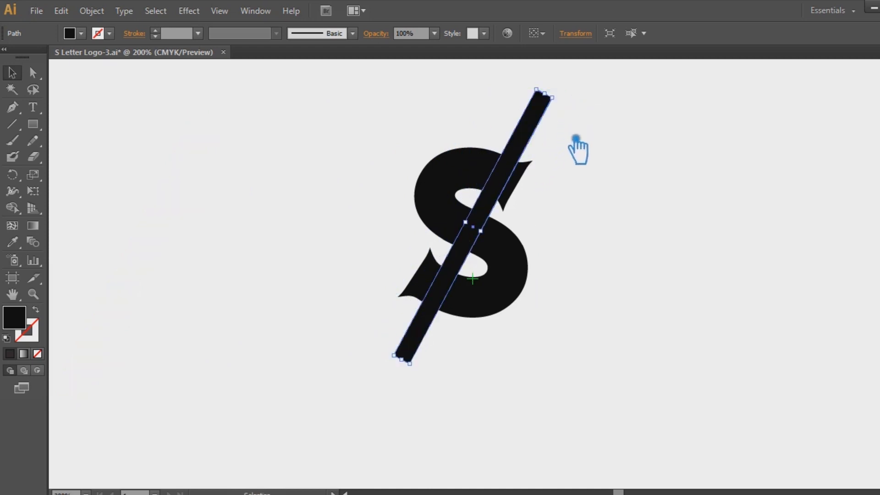
{"action": "left_click_drag", "start_coordinate": [571, 99], "coordinate": [578, 100]}
{"action": "left_click_drag", "start_coordinate": [550, 131], "coordinate": [546, 123]}
{"action": "left_click_drag", "start_coordinate": [570, 95], "coordinate": [575, 99]}
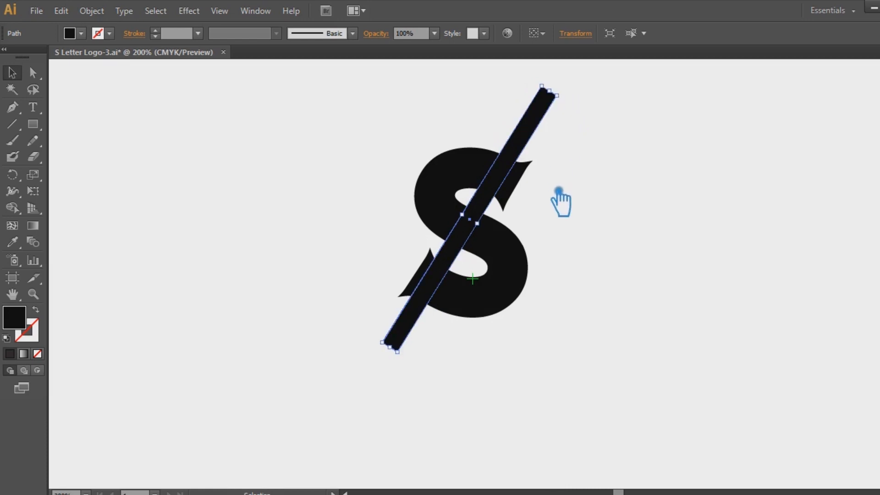
{"action": "key", "text": "Right"}
{"action": "key", "text": "Right"}
{"action": "key", "text": "Right"}
{"action": "key", "text": "Up"}
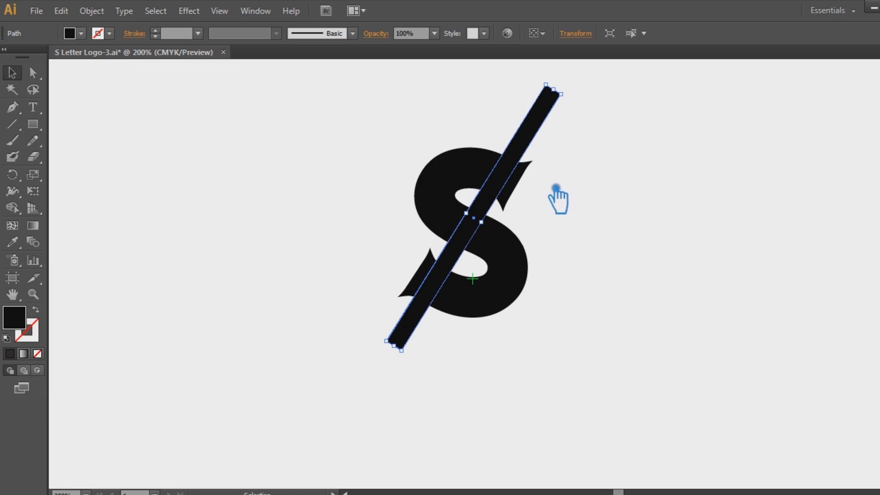
Step: Subtract the diagonal bar from the S with Pathfinder to split the letter into separate pieces
{"action": "left_click_drag", "start_coordinate": [568, 370], "coordinate": [318, 73]}
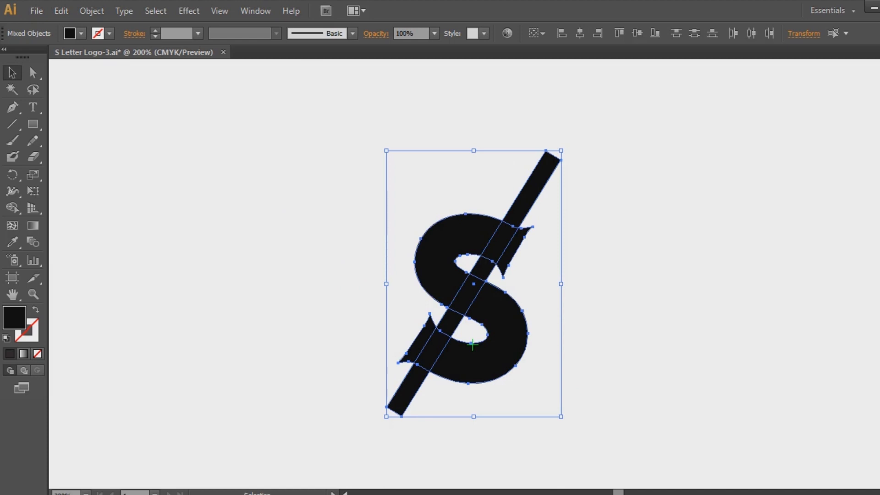
{"action": "key", "text": "ctrl+shift+F9"}
{"action": "left_click", "coordinate": [787, 320]}
{"action": "left_click", "coordinate": [629, 400]}
{"action": "left_click", "coordinate": [506, 316]}
{"action": "key", "text": "ctrl+shift+F9"}
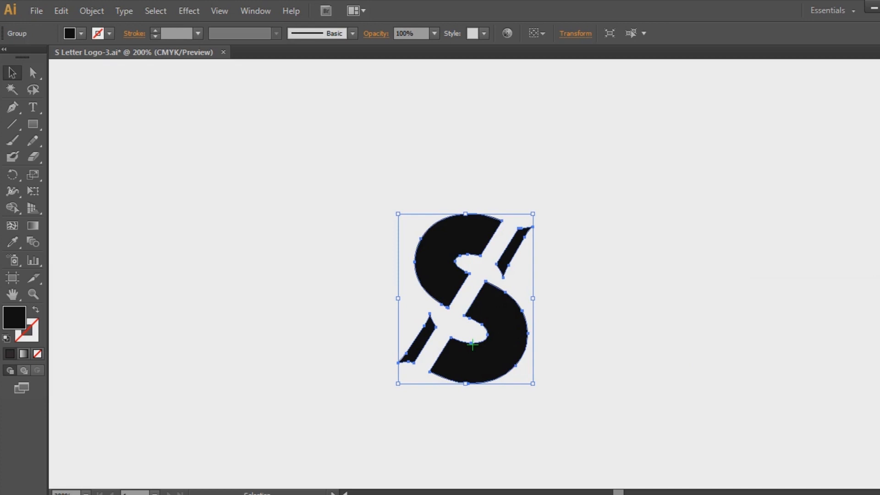
{"action": "left_click", "coordinate": [713, 319]}
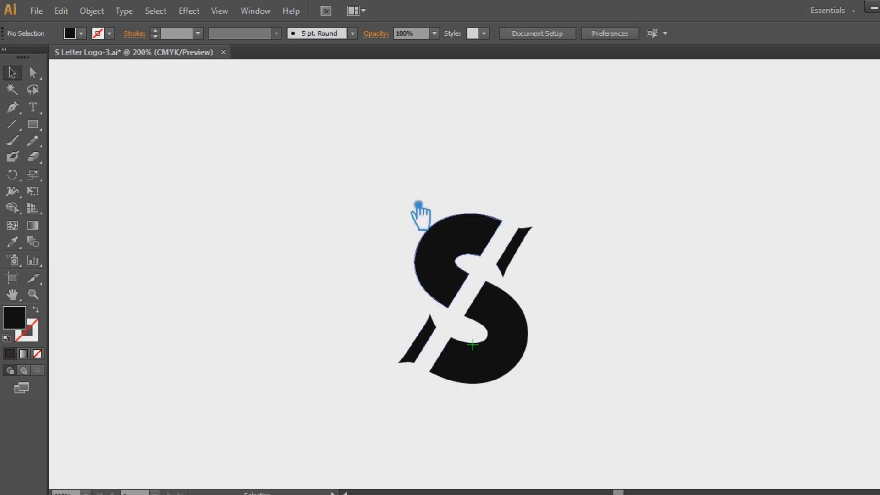
Step: Extend the upper S piece's cut corner along the diagonal to about X 435.8 pt, Y 186.5 pt and convert it to a sharp point
{"action": "left_click", "coordinate": [40, 78]}
{"action": "left_click", "coordinate": [515, 227]}
{"action": "left_click_drag", "start_coordinate": [515, 228], "coordinate": [538, 187]}
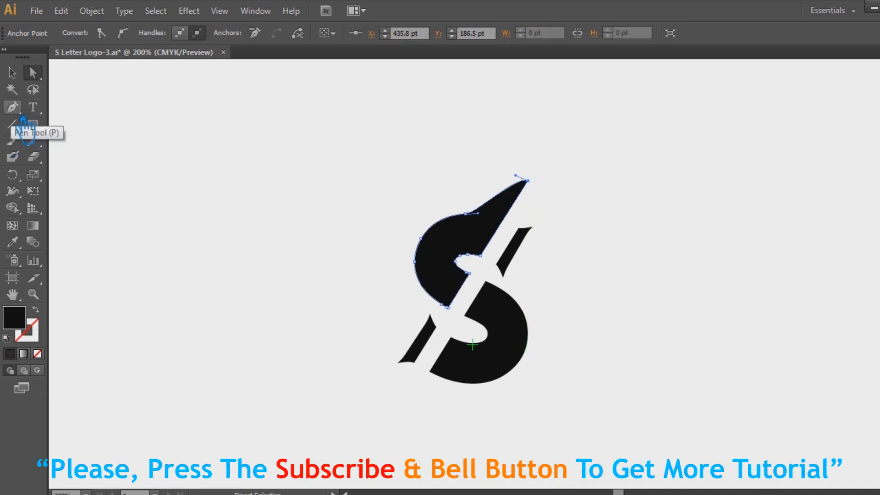
{"action": "left_click_drag", "start_coordinate": [12, 106], "coordinate": [88, 160]}
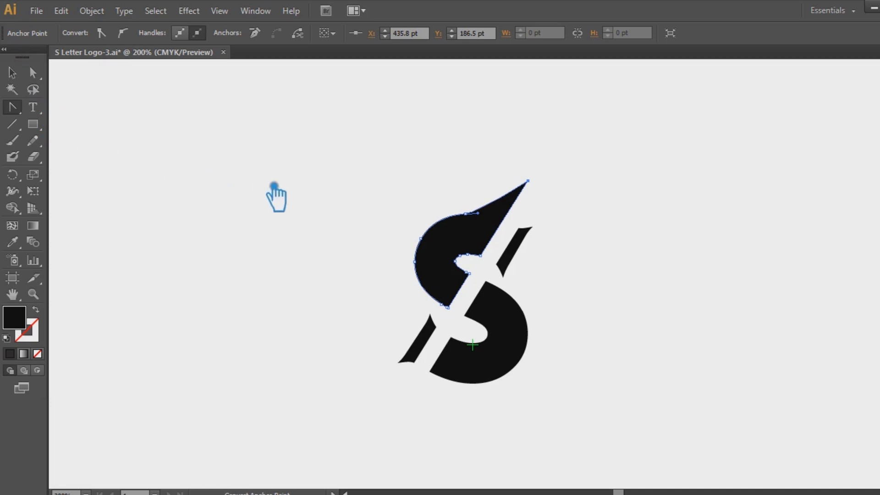
{"action": "left_click", "coordinate": [12, 73]}
{"action": "left_click", "coordinate": [685, 301]}
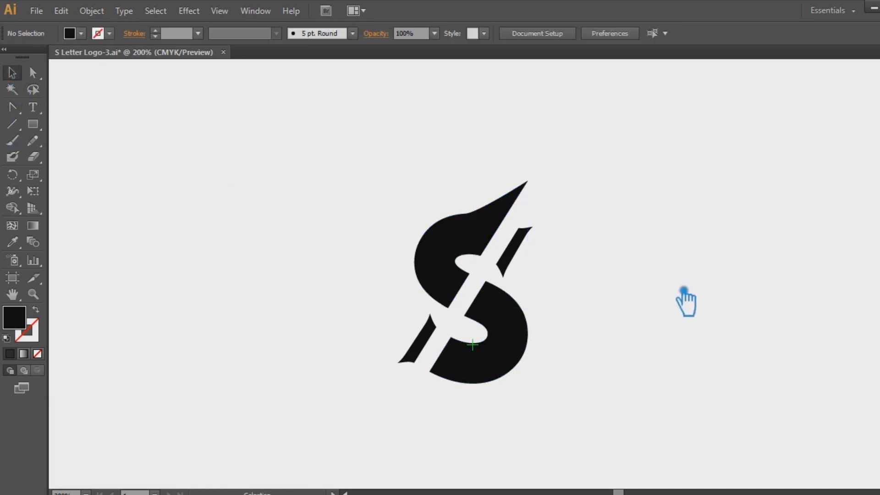
Step: Extend the lower S piece's cut corner down the diagonal to about X 349 pt, Y 349 pt and convert it to a sharp point
{"action": "left_click", "coordinate": [460, 374]}
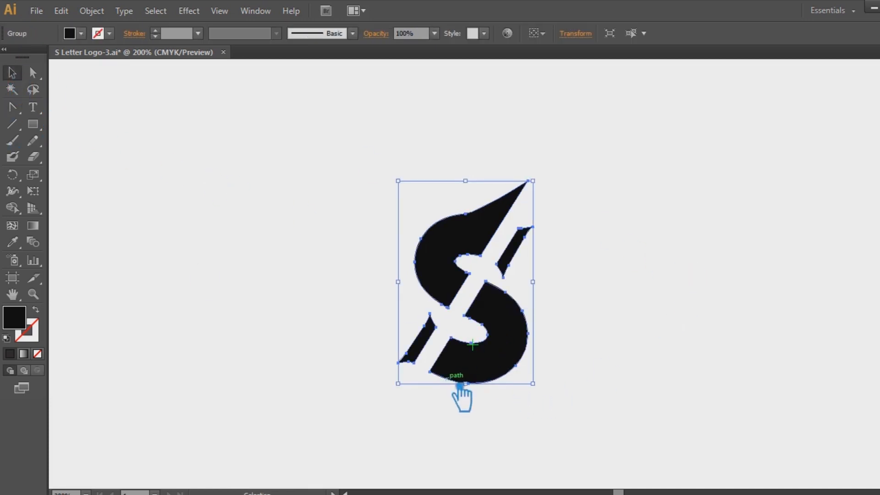
{"action": "left_click", "coordinate": [33, 72]}
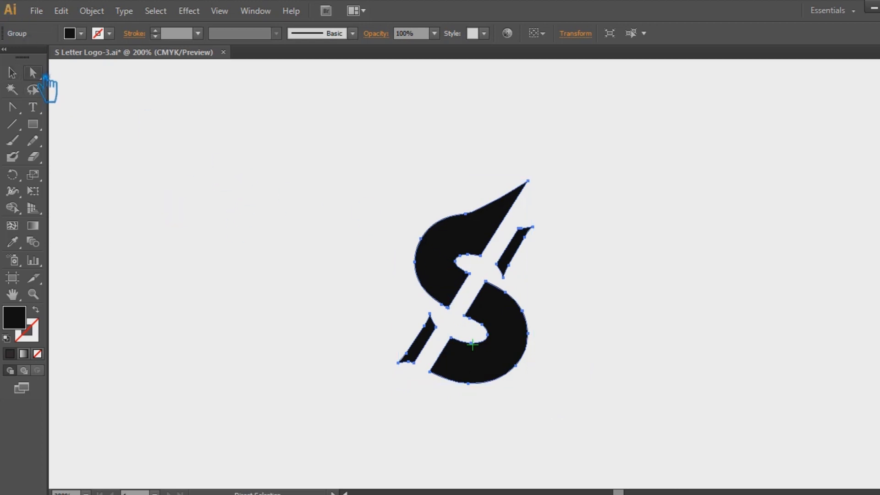
{"action": "left_click", "coordinate": [440, 379]}
{"action": "left_click_drag", "start_coordinate": [441, 379], "coordinate": [425, 407]}
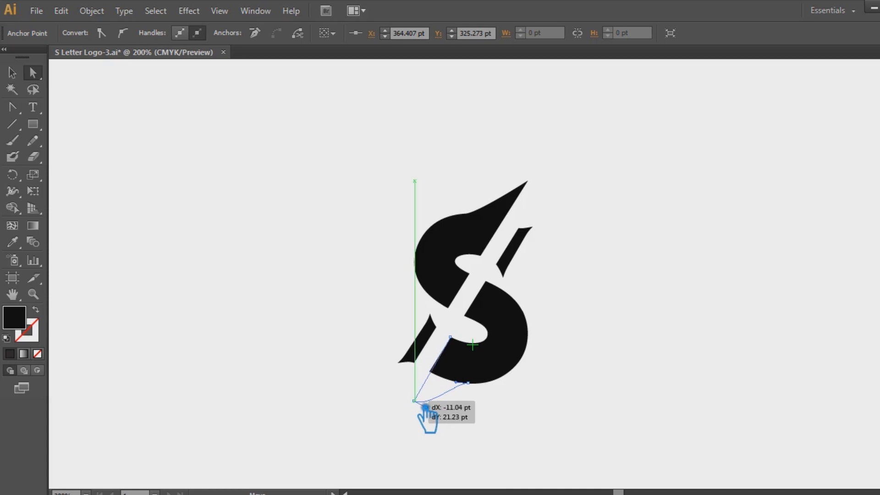
{"action": "mouse_move", "coordinate": [425, 407]}
{"action": "left_mouse_down"}
{"action": "mouse_move", "coordinate": [430, 393]}
{"action": "mouse_move", "coordinate": [420, 411]}
{"action": "left_mouse_up"}
{"action": "left_click", "coordinate": [12, 107]}
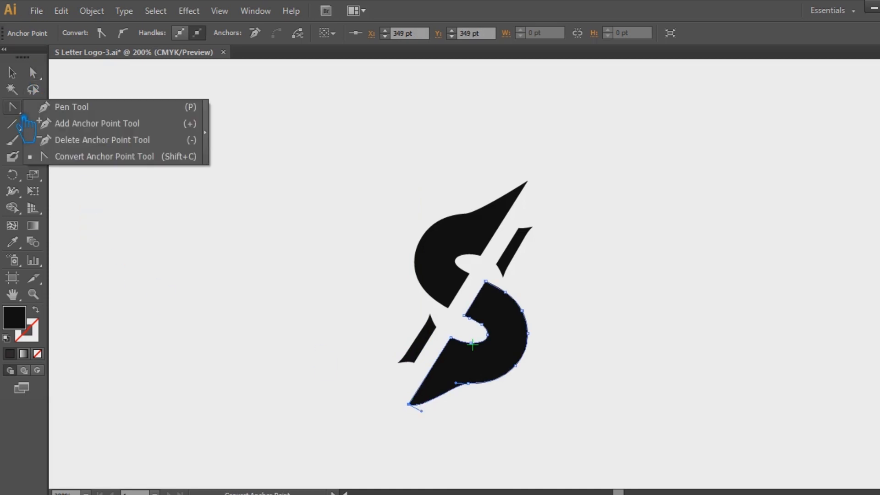
{"action": "left_click", "coordinate": [105, 158]}
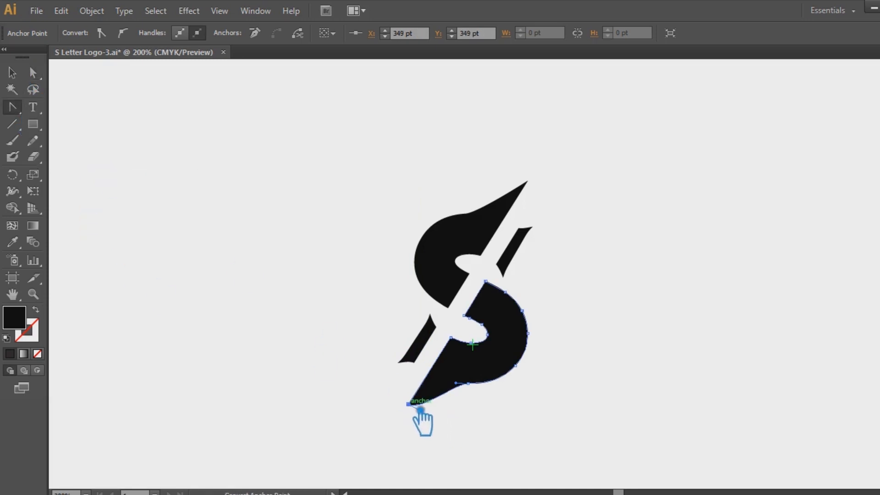
{"action": "left_click", "coordinate": [13, 73]}
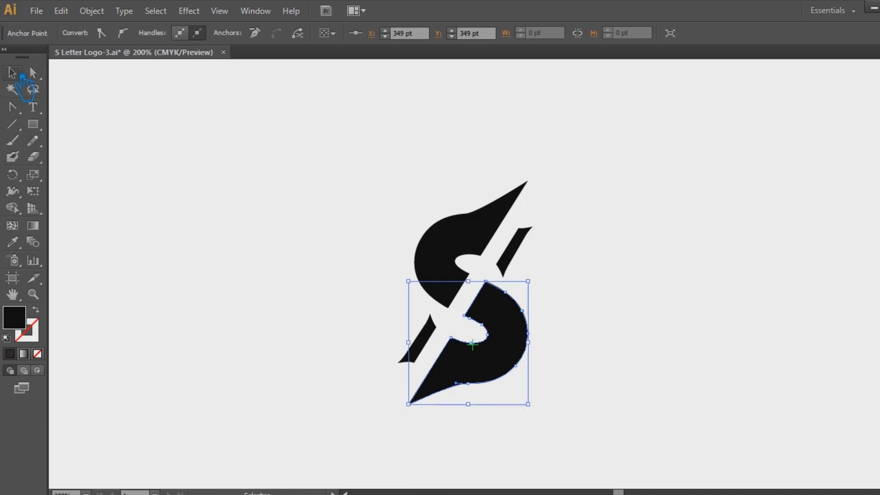
{"action": "left_click", "coordinate": [713, 289]}
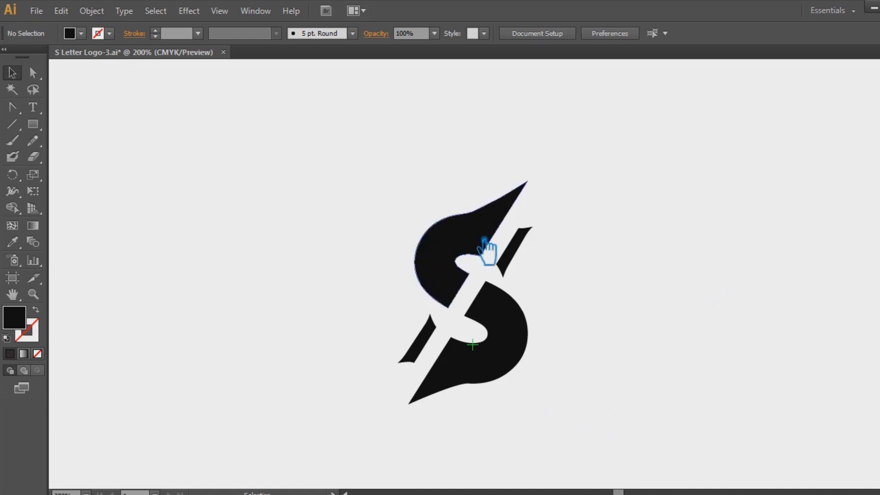
Step: Ungroup the split S so its pieces can be selected separately
{"action": "left_click", "coordinate": [455, 246]}
{"action": "right_click", "coordinate": [461, 253]}
{"action": "left_click", "coordinate": [498, 326]}
{"action": "left_click", "coordinate": [292, 193]}
Step: Group the upper S piece with the lower-left sliver, and the lower piece with the upper-right sliver
{"action": "left_click_drag", "start_coordinate": [298, 142], "coordinate": [466, 358]}
{"action": "key", "text": "a"}
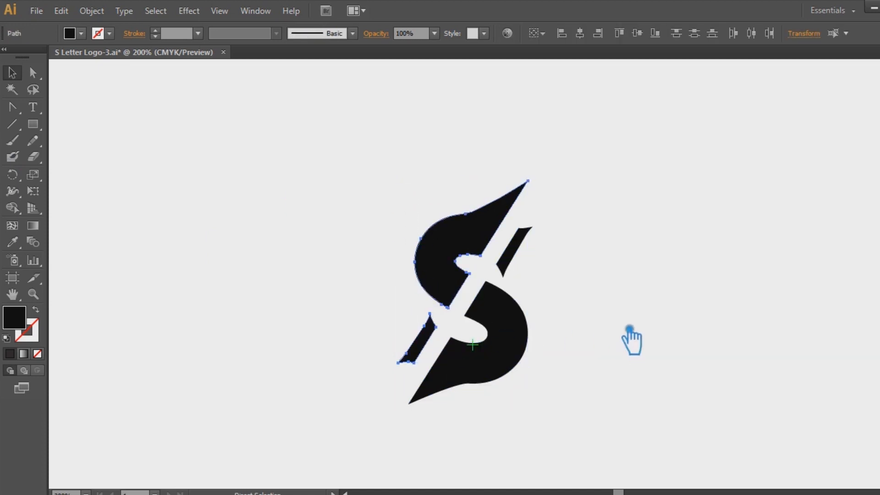
{"action": "key", "text": "v"}
{"action": "left_click_drag", "start_coordinate": [587, 417], "coordinate": [516, 259]}
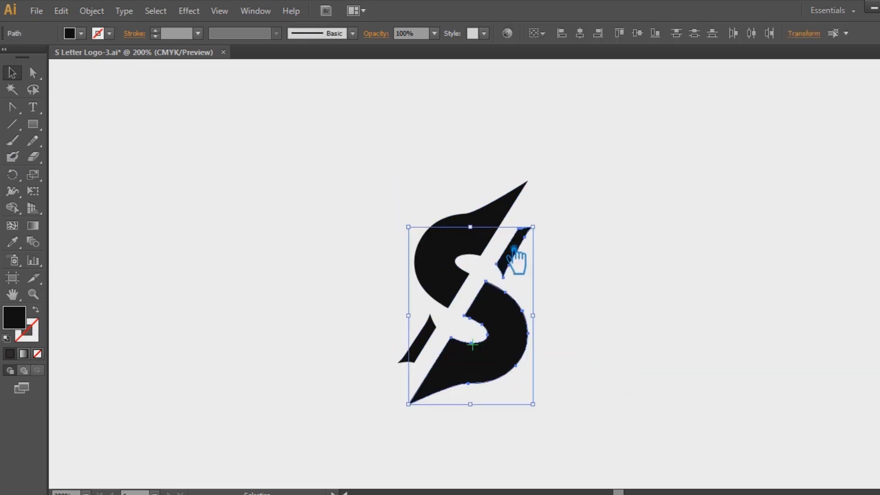
{"action": "left_click", "coordinate": [602, 272]}
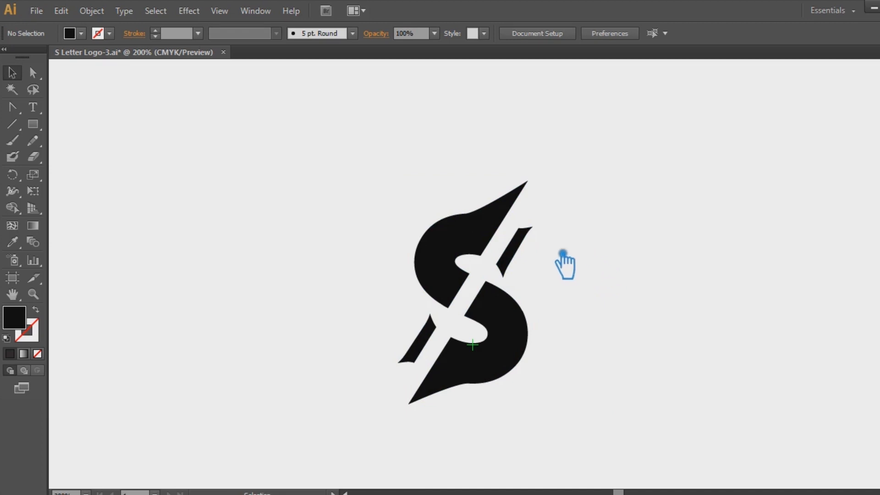
Step: Apply a white-to-black linear gradient to the upper S piece and its lower-left sliver
{"action": "left_click", "coordinate": [460, 249]}
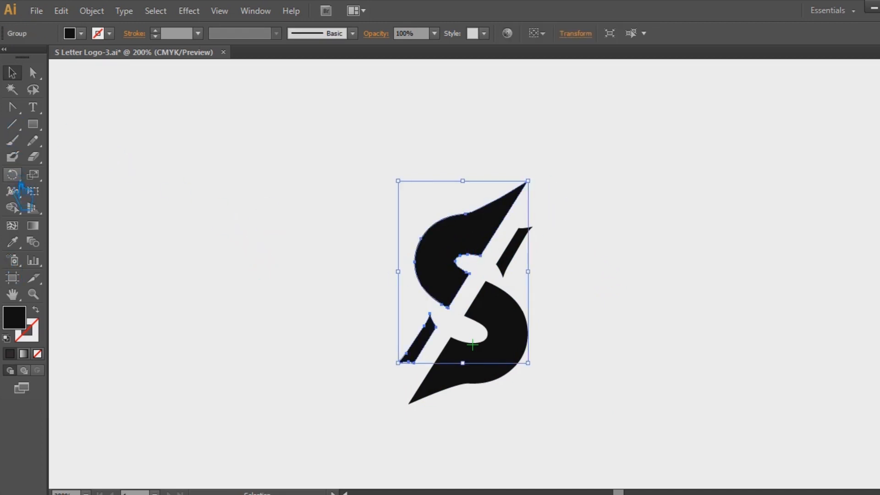
{"action": "left_click", "coordinate": [33, 225]}
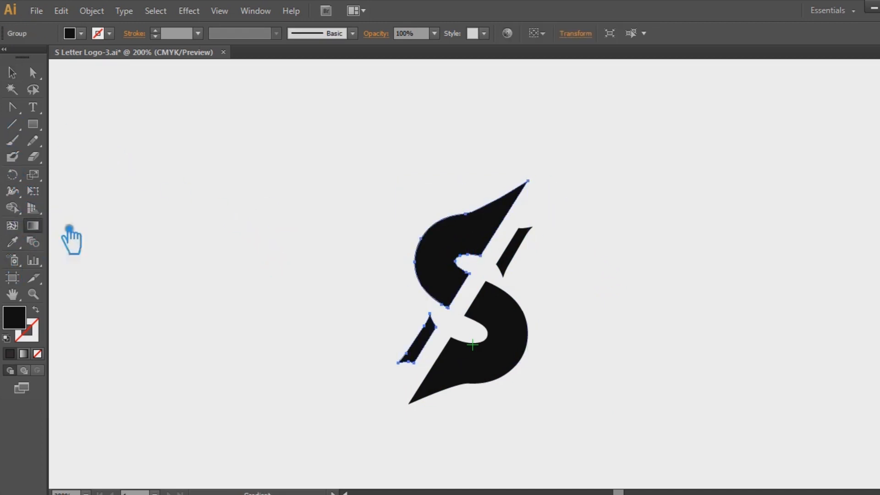
{"action": "left_click", "coordinate": [460, 277]}
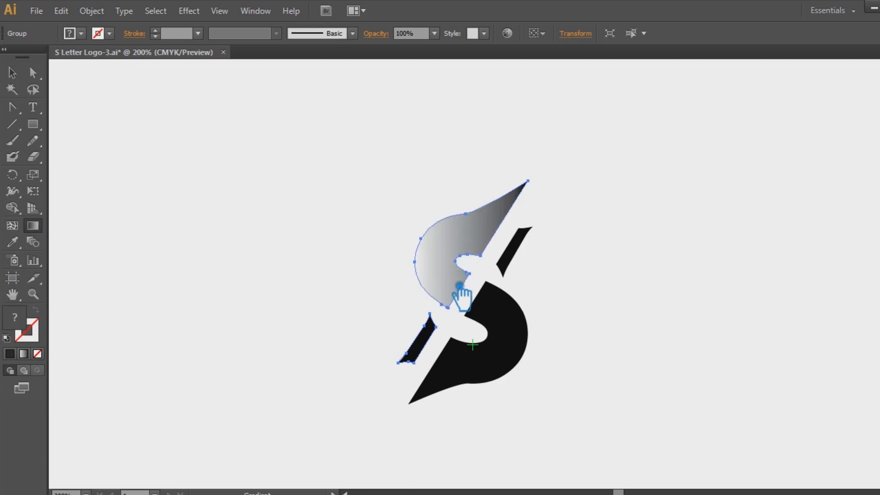
{"action": "left_click", "coordinate": [440, 345]}
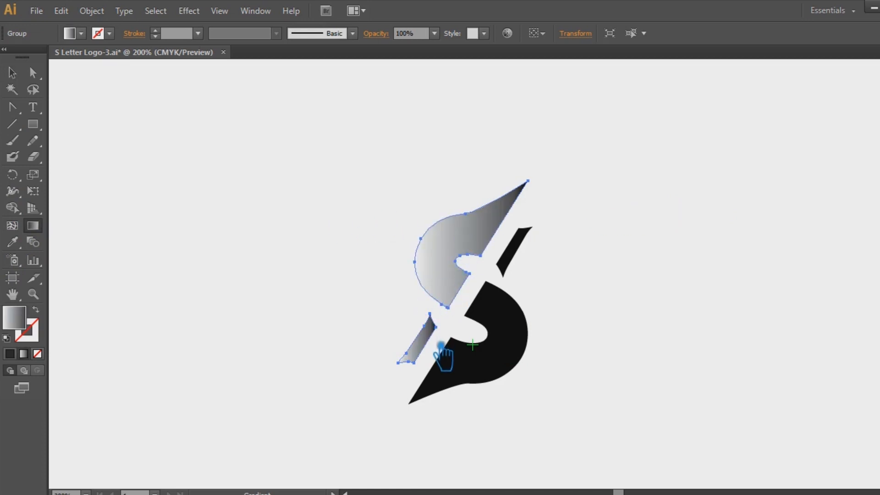
{"action": "left_click", "coordinate": [12, 73]}
{"action": "left_click", "coordinate": [718, 266]}
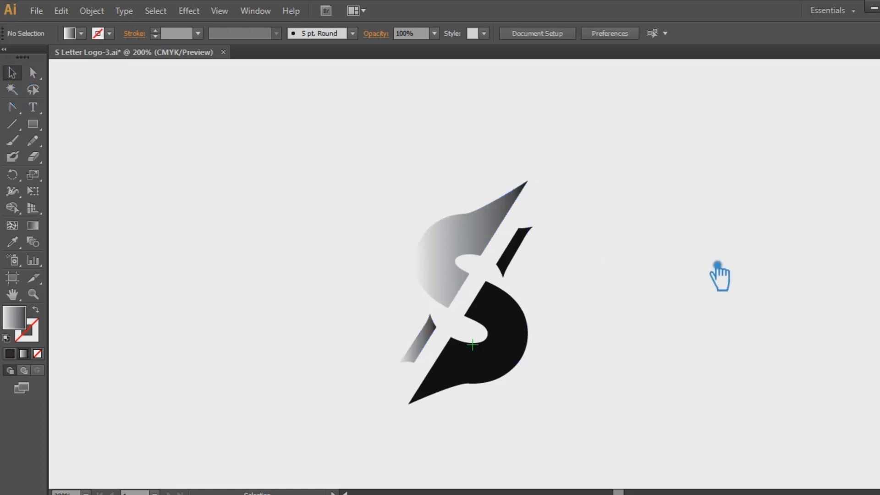
Step: Apply the white-to-black linear gradient to the lower S piece and its upper-right sliver
{"action": "left_click", "coordinate": [516, 339]}
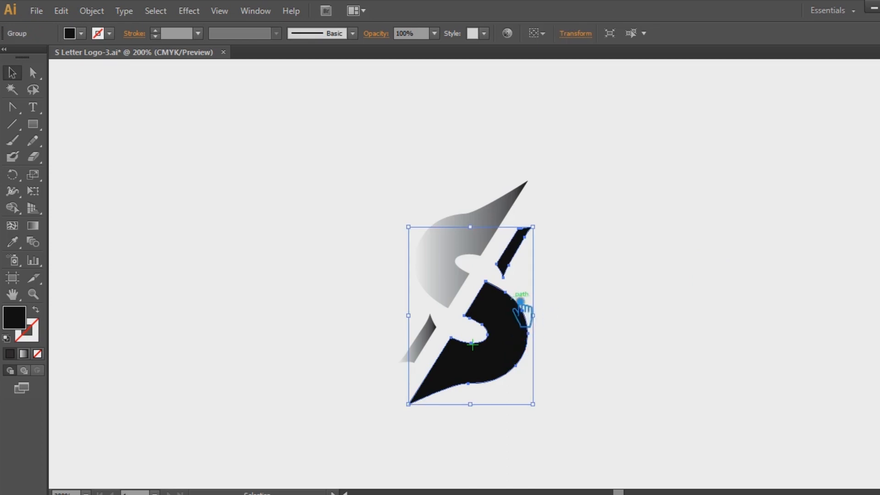
{"action": "left_click", "coordinate": [32, 225]}
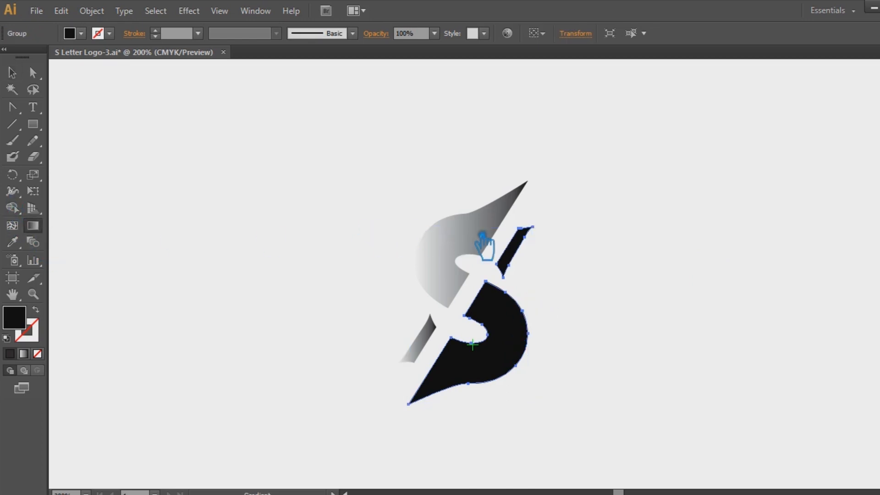
{"action": "left_click", "coordinate": [516, 359]}
{"action": "left_click", "coordinate": [526, 252]}
{"action": "left_click", "coordinate": [12, 72]}
{"action": "left_click", "coordinate": [654, 304]}
{"action": "left_click", "coordinate": [514, 338]}
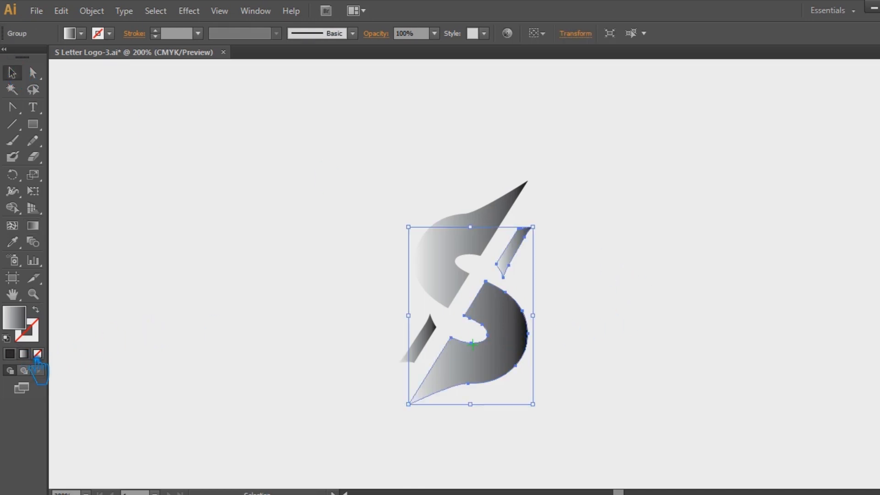
{"action": "left_click", "coordinate": [489, 224]}
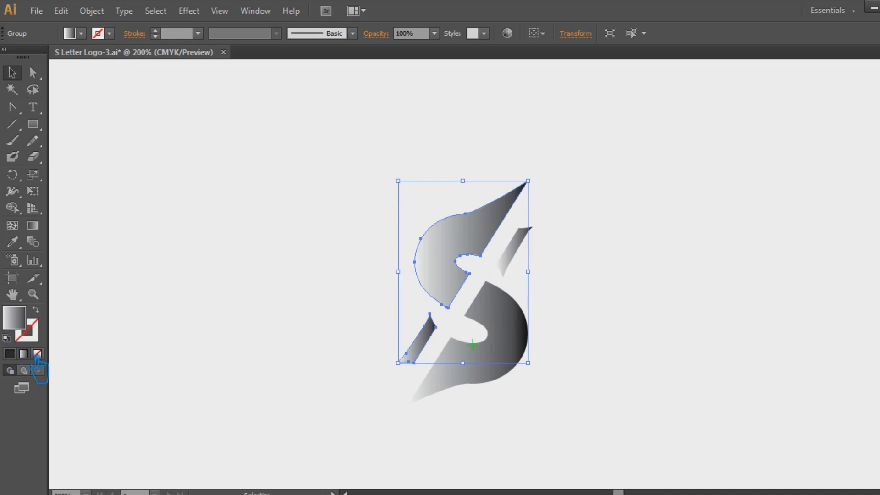
{"action": "left_click", "coordinate": [595, 239]}
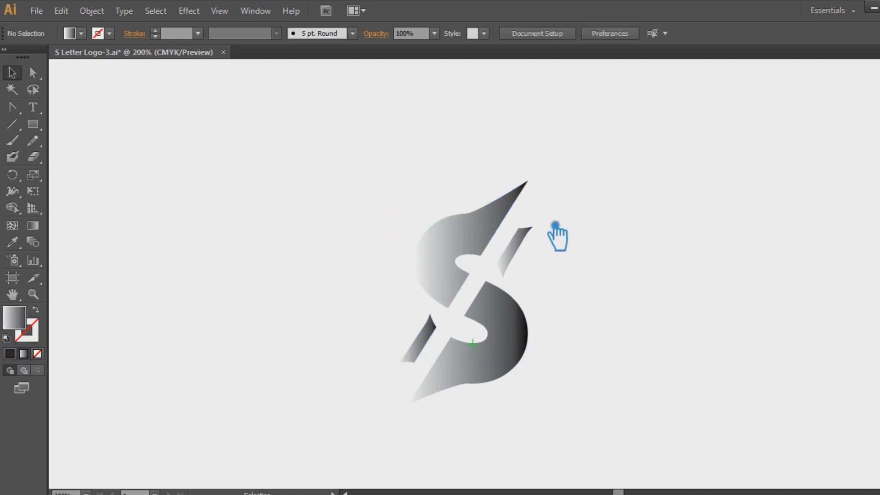
Step: Change the black end of the lower S group's gradient to a dark reddish brown
{"action": "left_click", "coordinate": [520, 355]}
{"action": "key", "text": "ctrl+F9"}
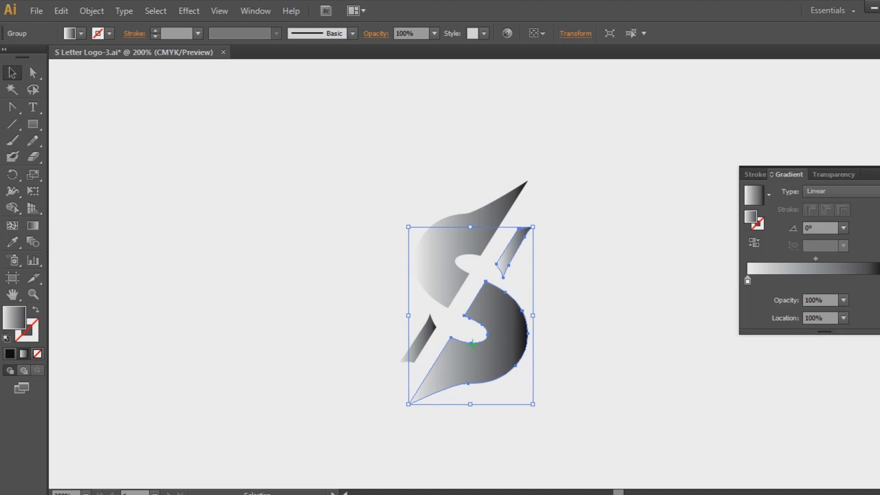
{"action": "key", "text": "ctrl+z"}
{"action": "double_click", "coordinate": [878, 281]}
{"action": "left_click", "coordinate": [877, 295]}
{"action": "left_click", "coordinate": [800, 315]}
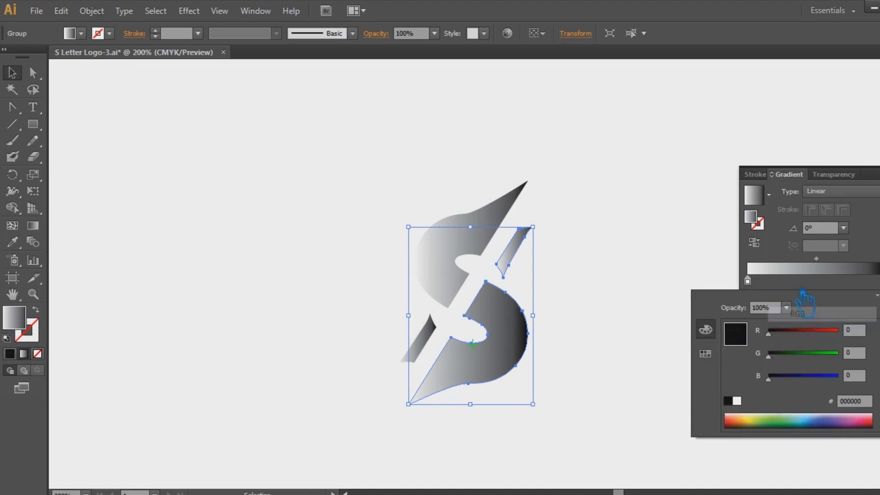
{"action": "double_click", "coordinate": [763, 221]}
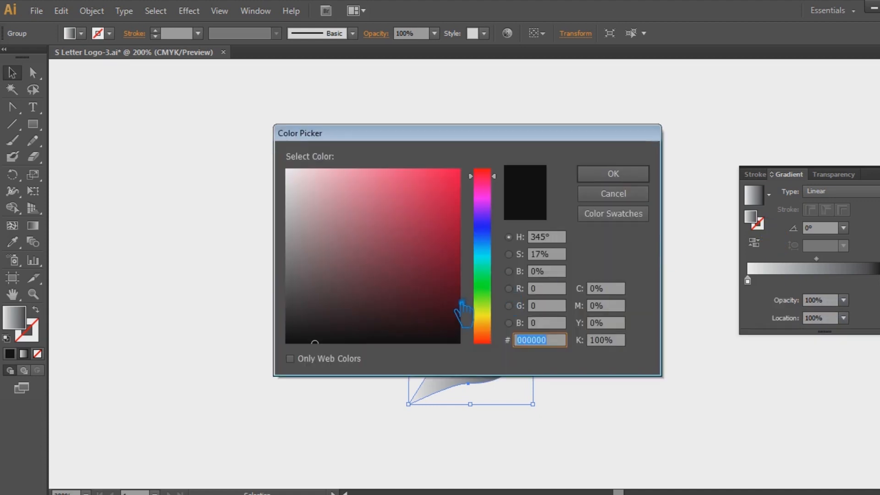
{"action": "left_click_drag", "start_coordinate": [489, 318], "coordinate": [490, 354]}
{"action": "mouse_move", "coordinate": [456, 317]}
{"action": "left_mouse_down"}
{"action": "mouse_move", "coordinate": [474, 316]}
{"action": "mouse_move", "coordinate": [480, 297]}
{"action": "left_mouse_up"}
{"action": "left_click", "coordinate": [617, 175]}
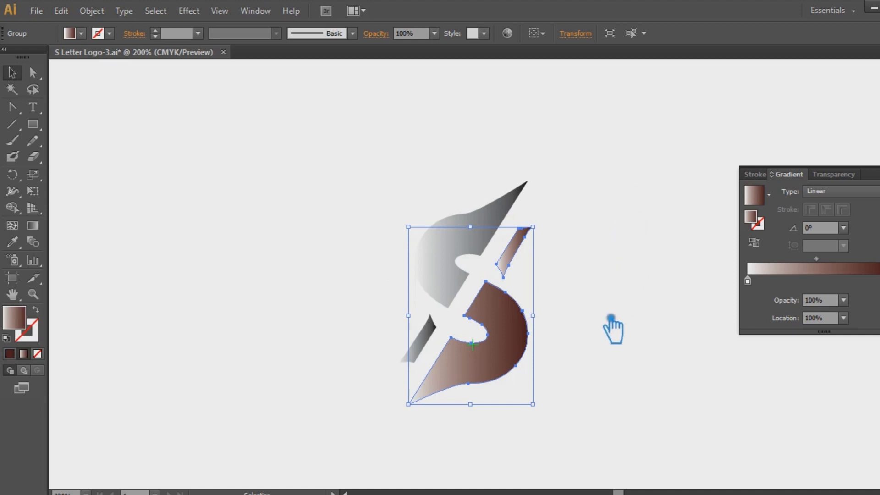
Step: Change the white end of the lower S group's gradient to a light salmon pink
{"action": "double_click", "coordinate": [757, 288]}
{"action": "left_click", "coordinate": [876, 295]}
{"action": "left_click", "coordinate": [822, 310]}
{"action": "double_click", "coordinate": [763, 221]}
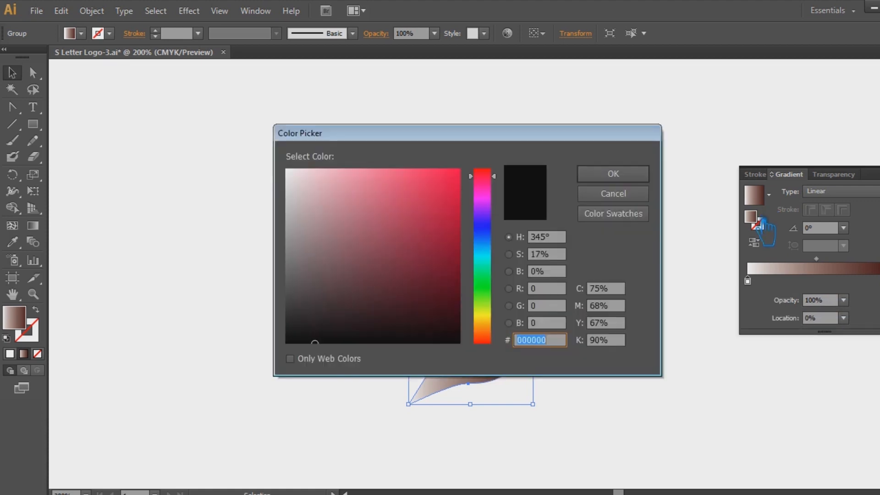
{"action": "left_click_drag", "start_coordinate": [408, 166], "coordinate": [356, 172]}
{"action": "left_click", "coordinate": [636, 176]}
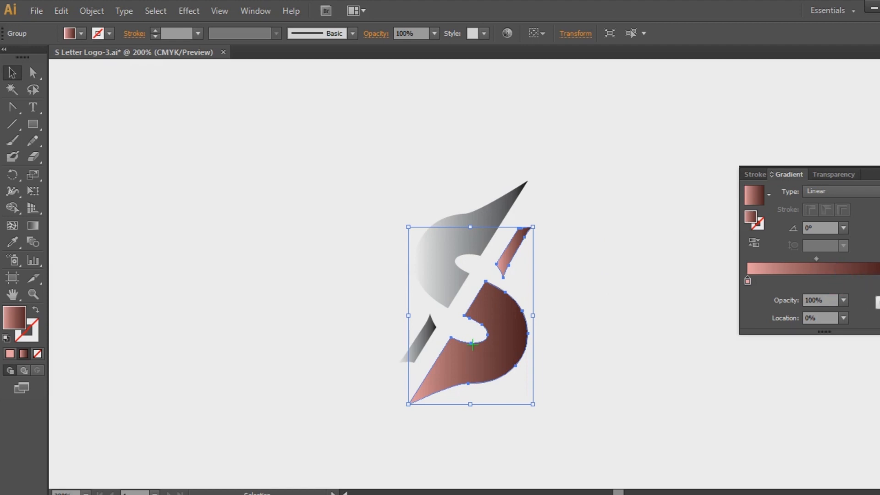
Step: Adjust the pink-to-brown gradient, keeping the brown stop at the far end and moving the midpoint to about 61.65%
{"action": "left_click", "coordinate": [864, 281]}
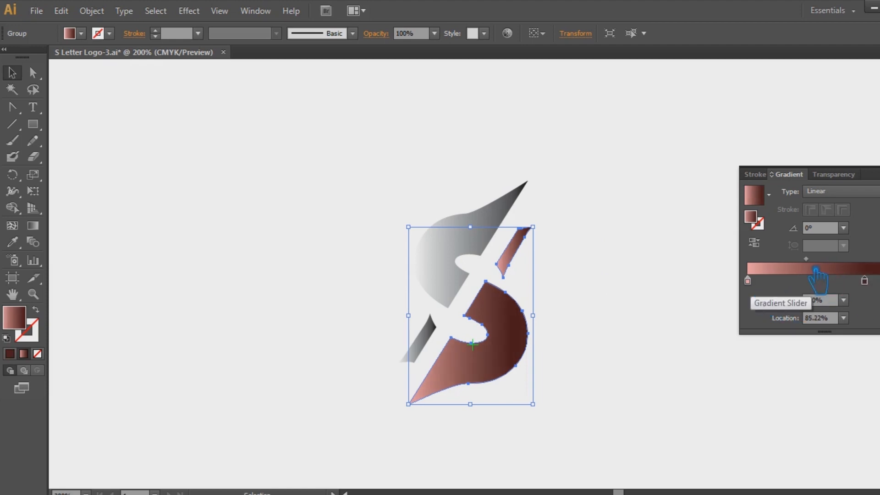
{"action": "left_click_drag", "start_coordinate": [873, 301], "coordinate": [866, 281]}
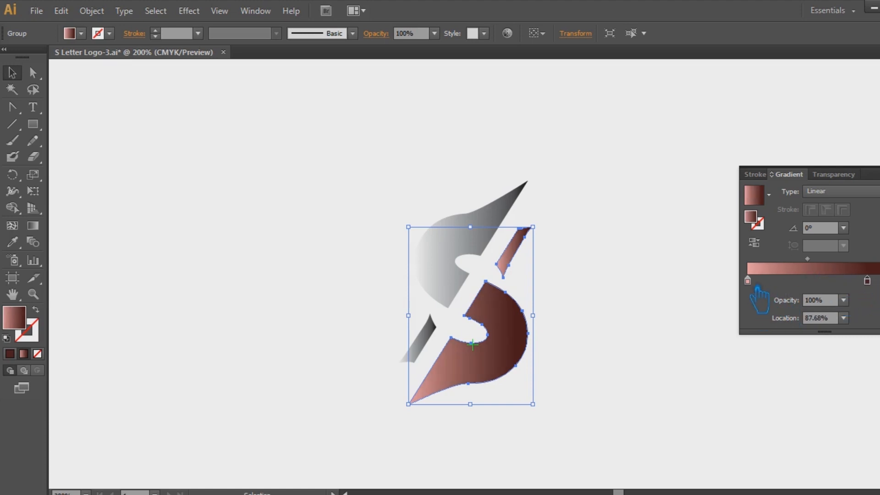
{"action": "mouse_move", "coordinate": [747, 280]}
{"action": "left_mouse_down"}
{"action": "mouse_move", "coordinate": [777, 280]}
{"action": "mouse_move", "coordinate": [748, 280]}
{"action": "left_mouse_up"}
{"action": "left_click_drag", "start_coordinate": [807, 259], "coordinate": [824, 259]}
{"action": "left_click_drag", "start_coordinate": [876, 286], "coordinate": [847, 272]}
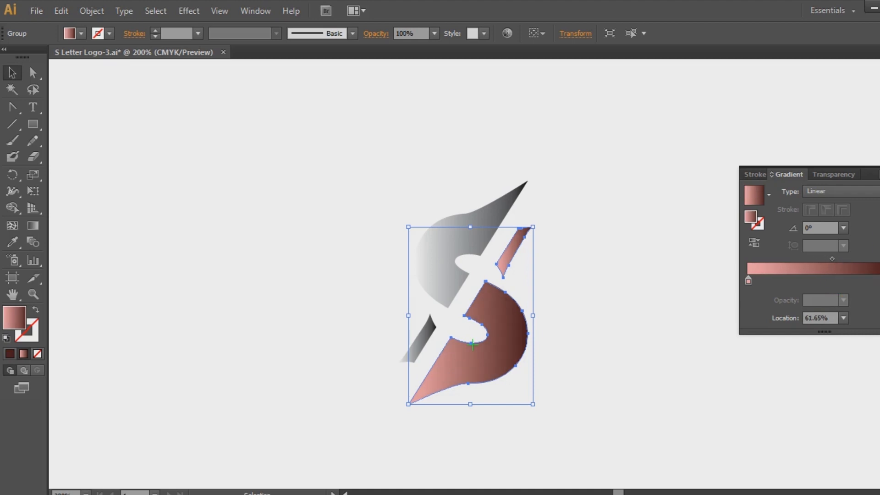
{"action": "left_click", "coordinate": [878, 175]}
{"action": "left_click", "coordinate": [227, 150]}
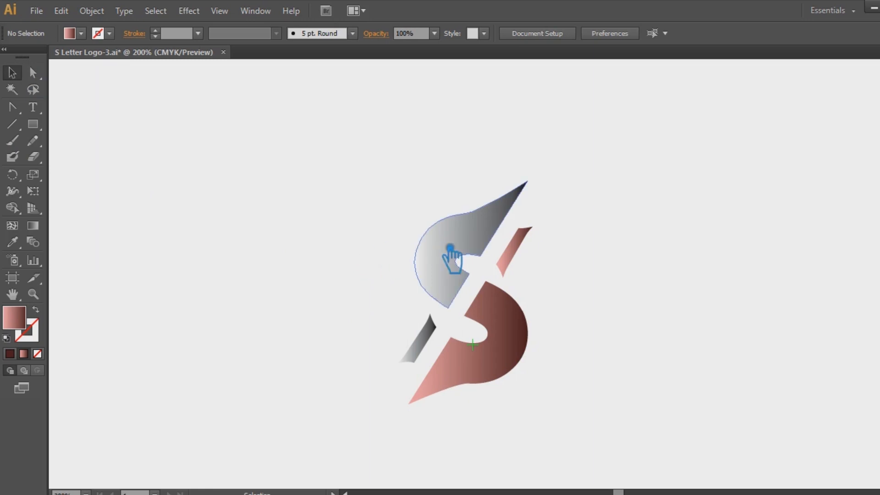
Step: Copy the lower S piece's pink-to-brown gradient to the upper S group with the Eyedropper
{"action": "left_click", "coordinate": [451, 251]}
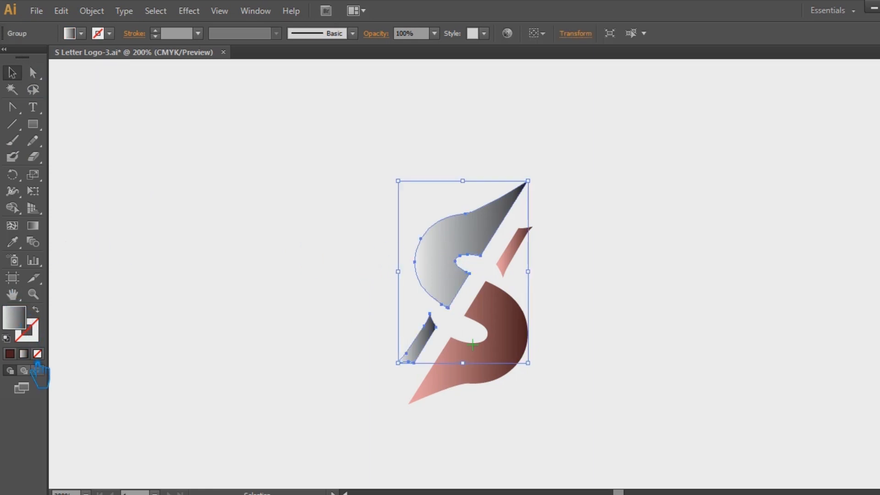
{"action": "left_click", "coordinate": [12, 241]}
{"action": "left_click", "coordinate": [500, 355]}
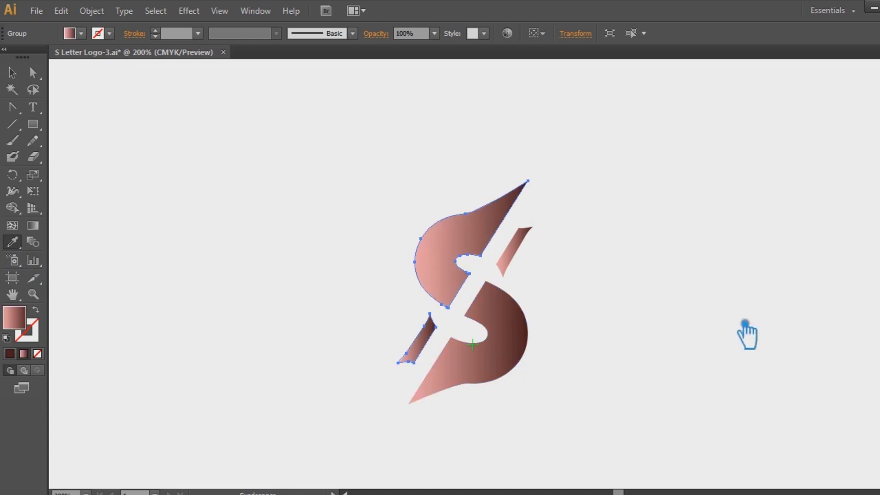
Step: Change the dark end of the upper S group's gradient to deep purple 3E0047
{"action": "key", "text": "ctrl+F9"}
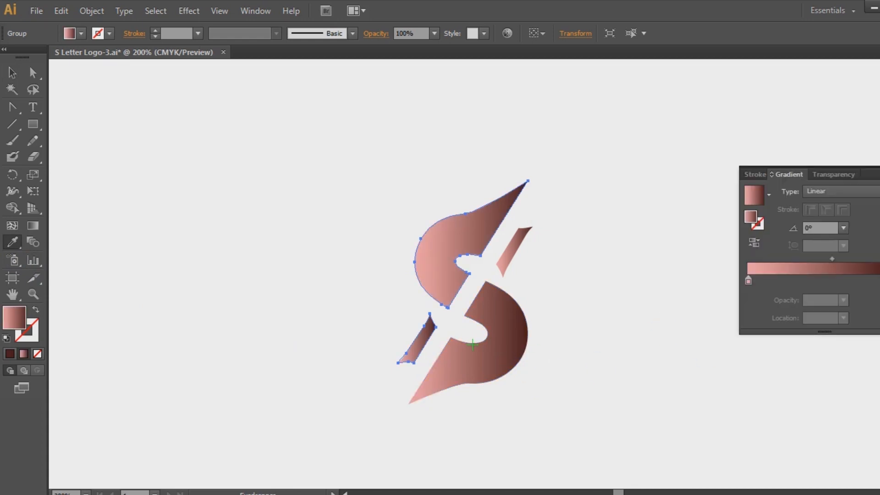
{"action": "double_click", "coordinate": [879, 280]}
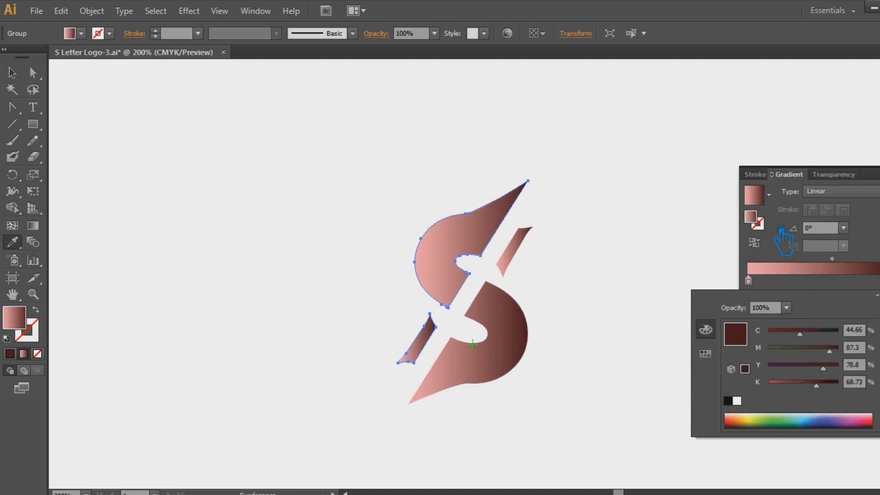
{"action": "double_click", "coordinate": [751, 218]}
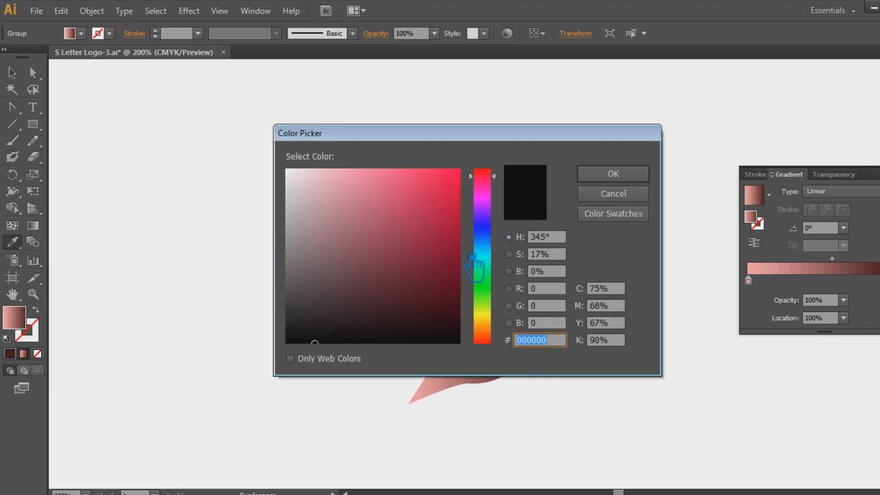
{"action": "left_click", "coordinate": [486, 202]}
{"action": "left_click_drag", "start_coordinate": [451, 254], "coordinate": [477, 300]}
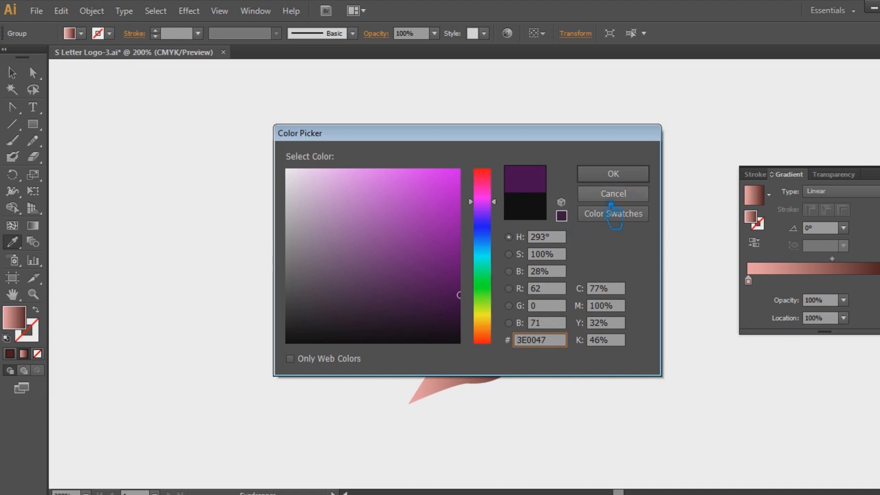
{"action": "left_click", "coordinate": [613, 173]}
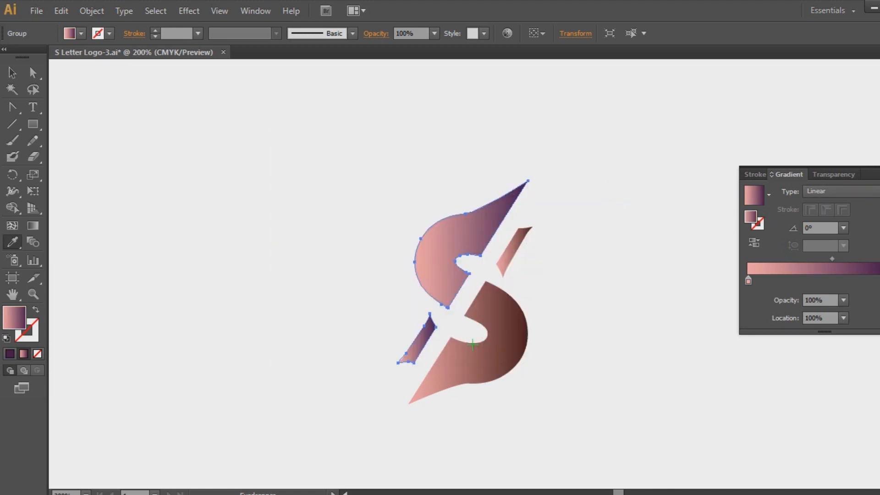
{"action": "key", "text": "v"}
{"action": "left_click", "coordinate": [741, 258]}
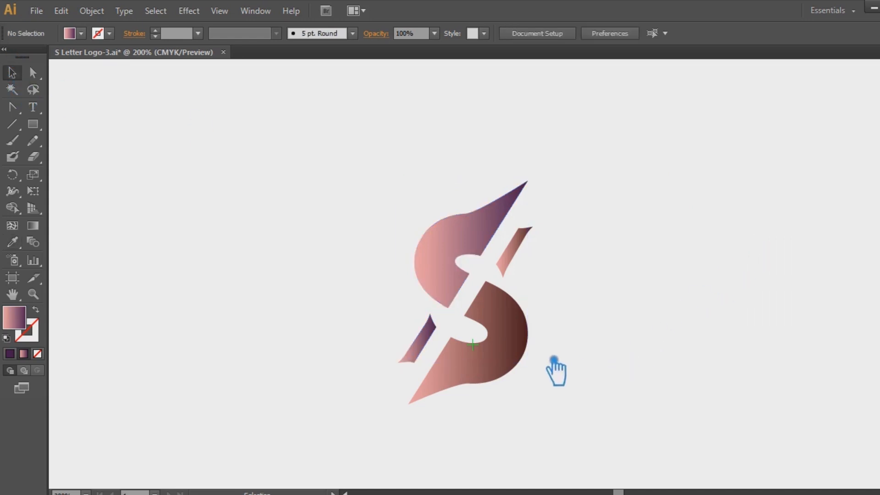
Step: Group all the S pieces into one object and show the artwork in full-screen mode
{"action": "left_click_drag", "start_coordinate": [567, 411], "coordinate": [396, 173]}
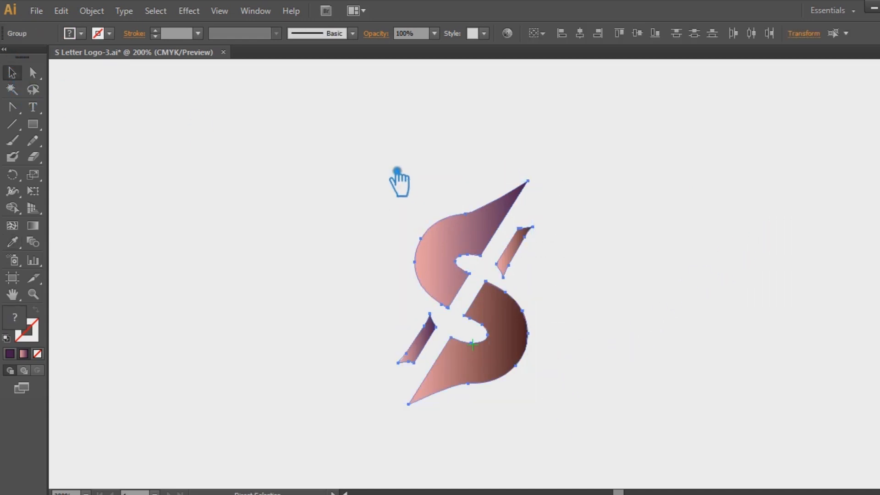
{"action": "left_click", "coordinate": [736, 218]}
{"action": "key", "text": "f"}
{"action": "key", "text": "f"}
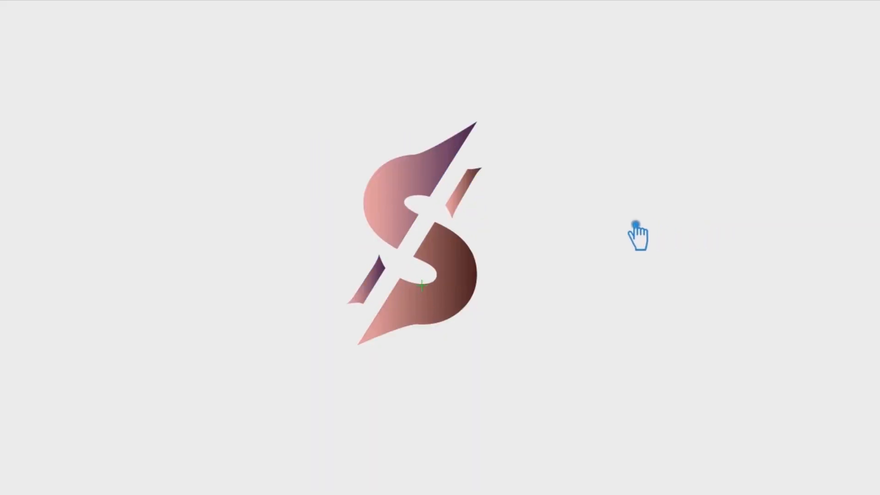
Step: Reposition the whole S logo and scale it up proportionally until it nearly fills the screen height
{"action": "left_click_drag", "start_coordinate": [435, 286], "coordinate": [502, 289]}
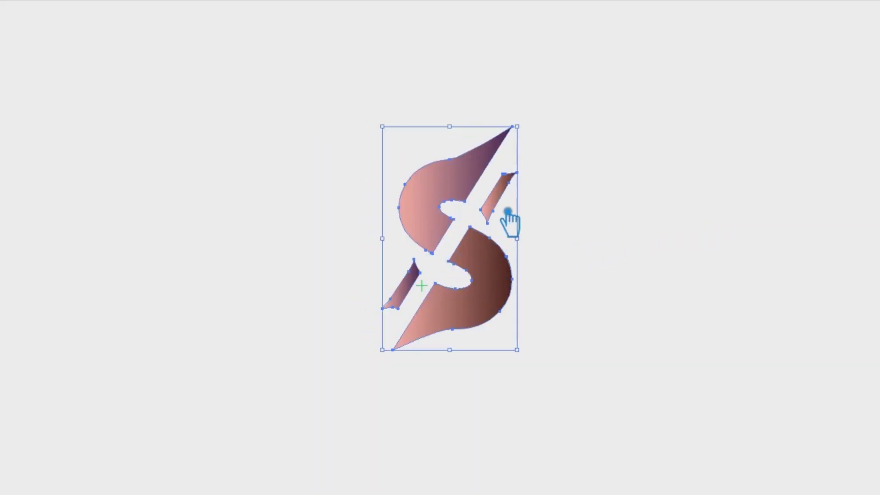
{"action": "left_click_drag", "start_coordinate": [529, 125], "coordinate": [653, 51]}
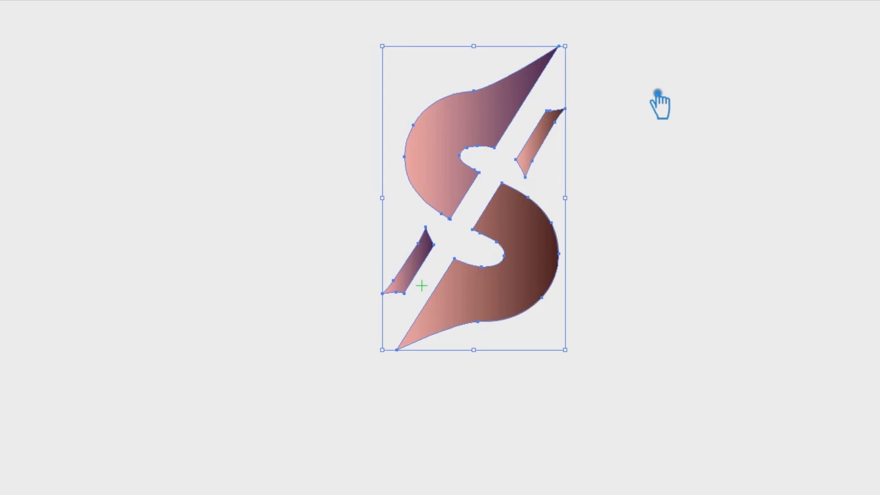
{"action": "left_click_drag", "start_coordinate": [581, 365], "coordinate": [643, 404]}
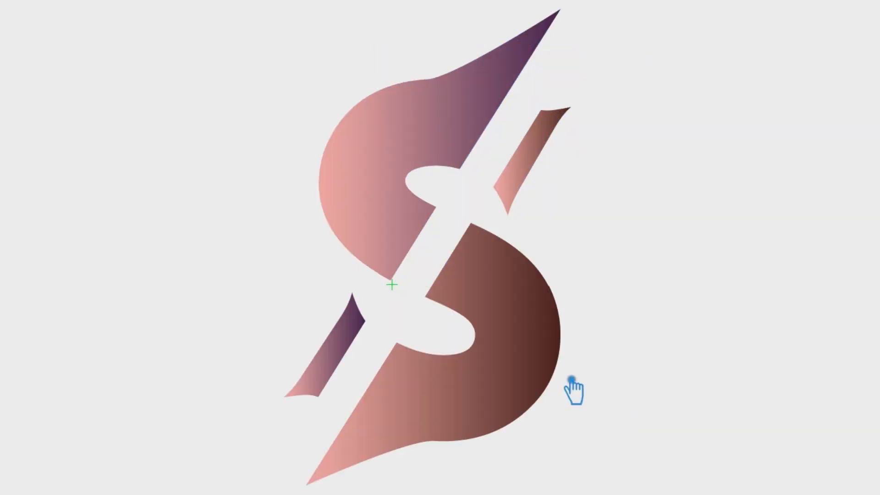